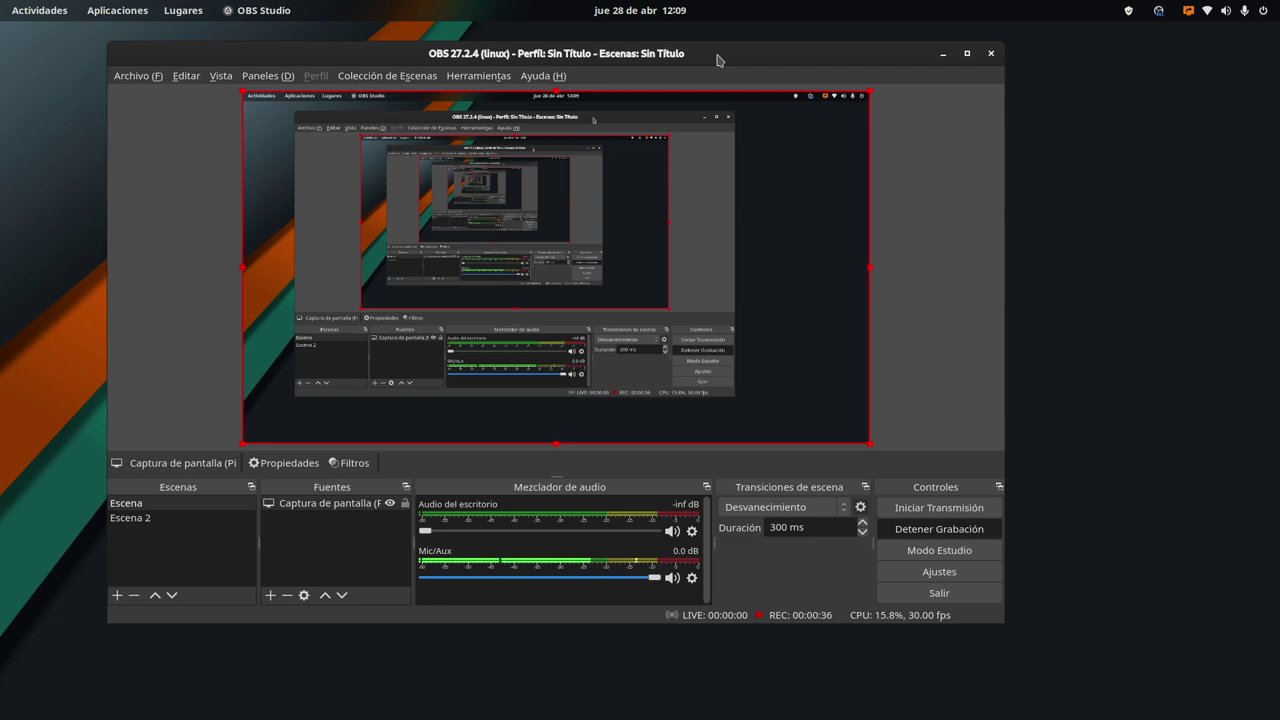
Switch to the GNOME Settings window and check the sound output and input devices
mouse_move(1, 1)
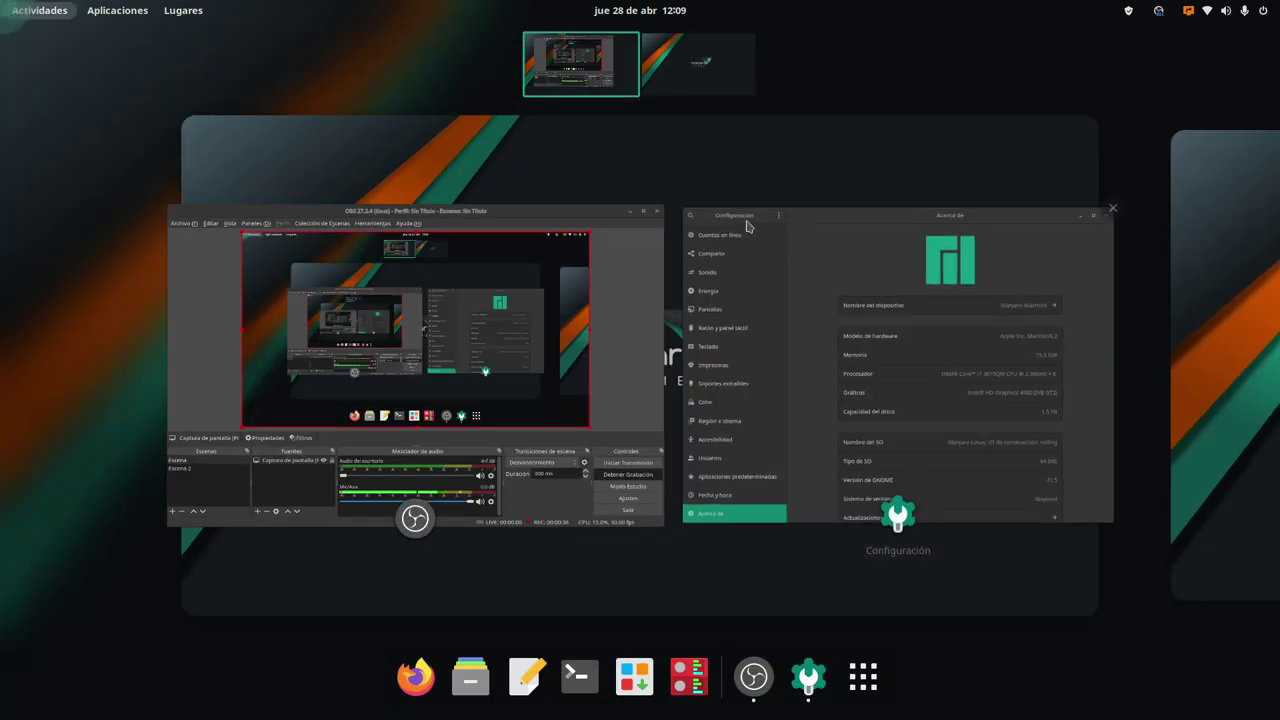
left_click(794, 234)
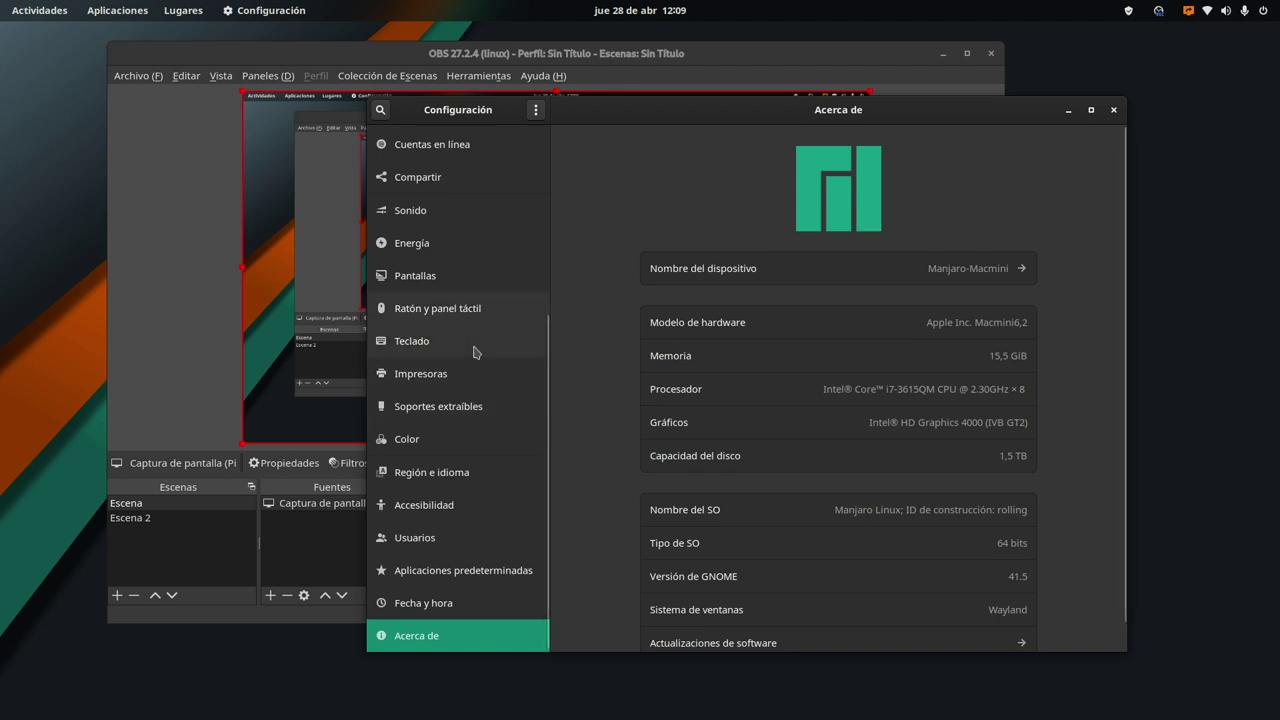
left_click(462, 217)
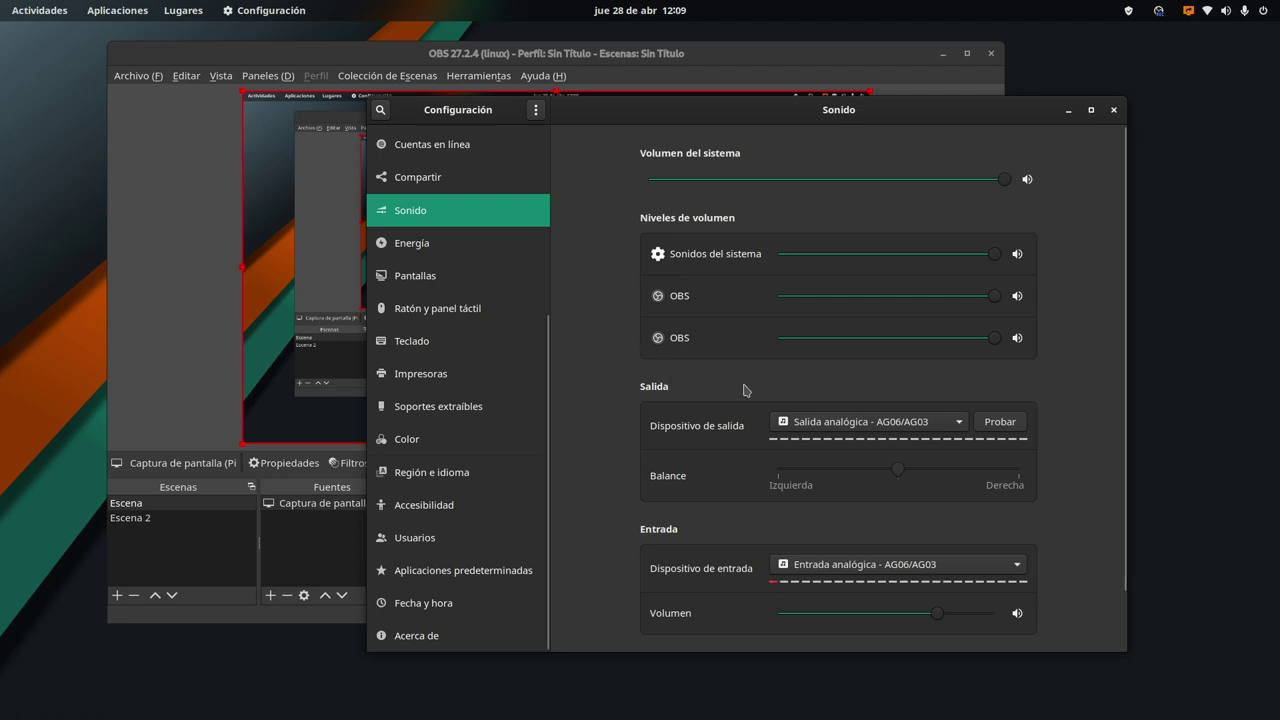
left_click(1068, 110)
Switch back to OBS Studio and add a V4L2 video capture device source named cap4k to the current scene
left_click_drag(848, 62, 945, 77)
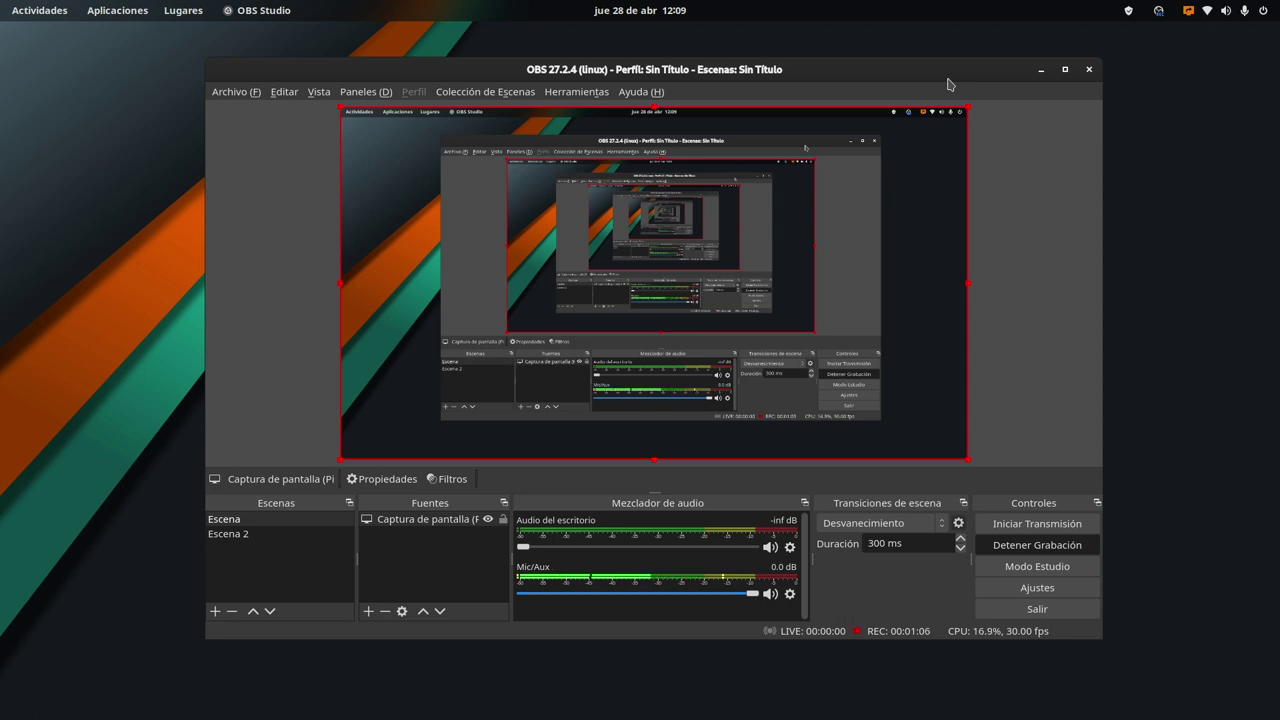
left_click(366, 612)
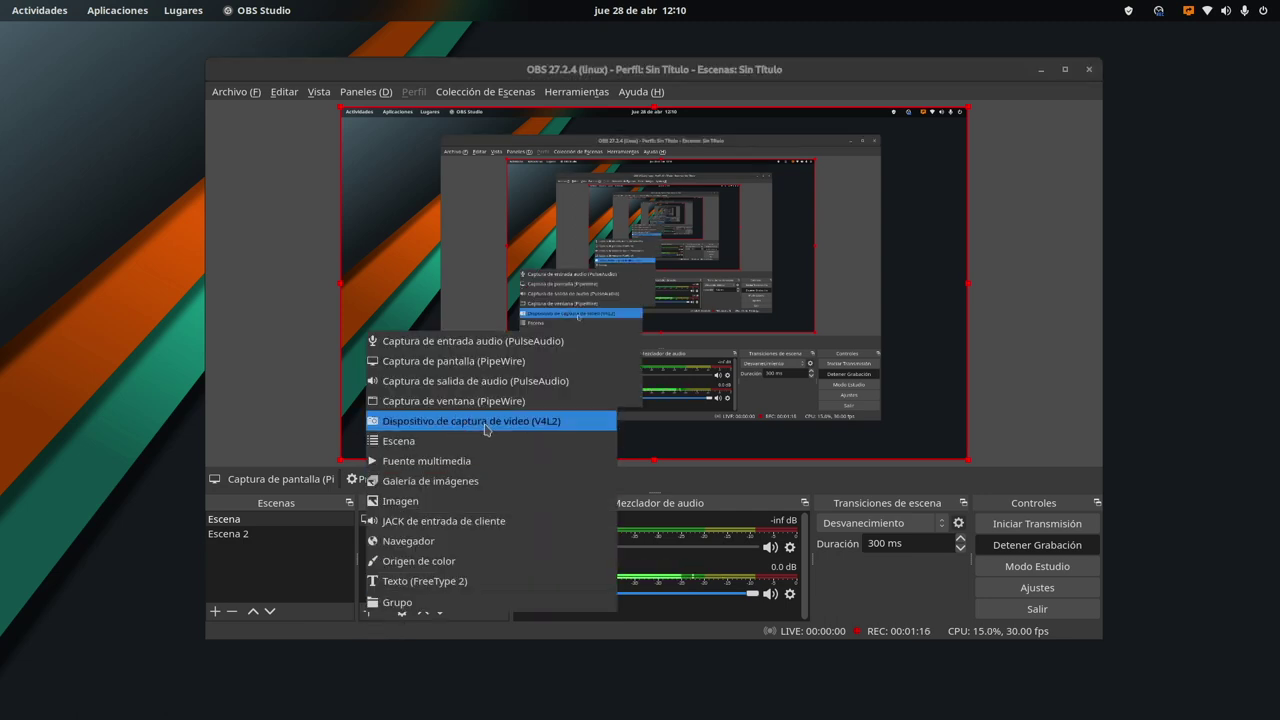
left_click(485, 427)
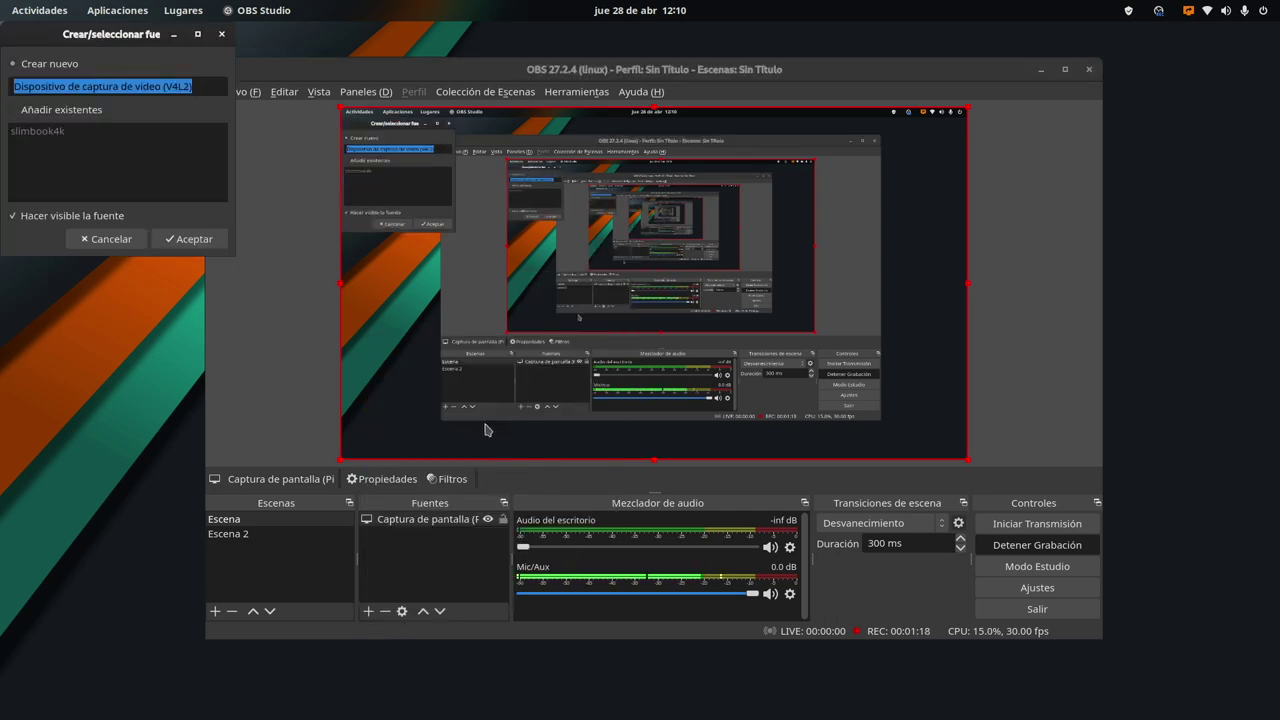
key("BackSpace")
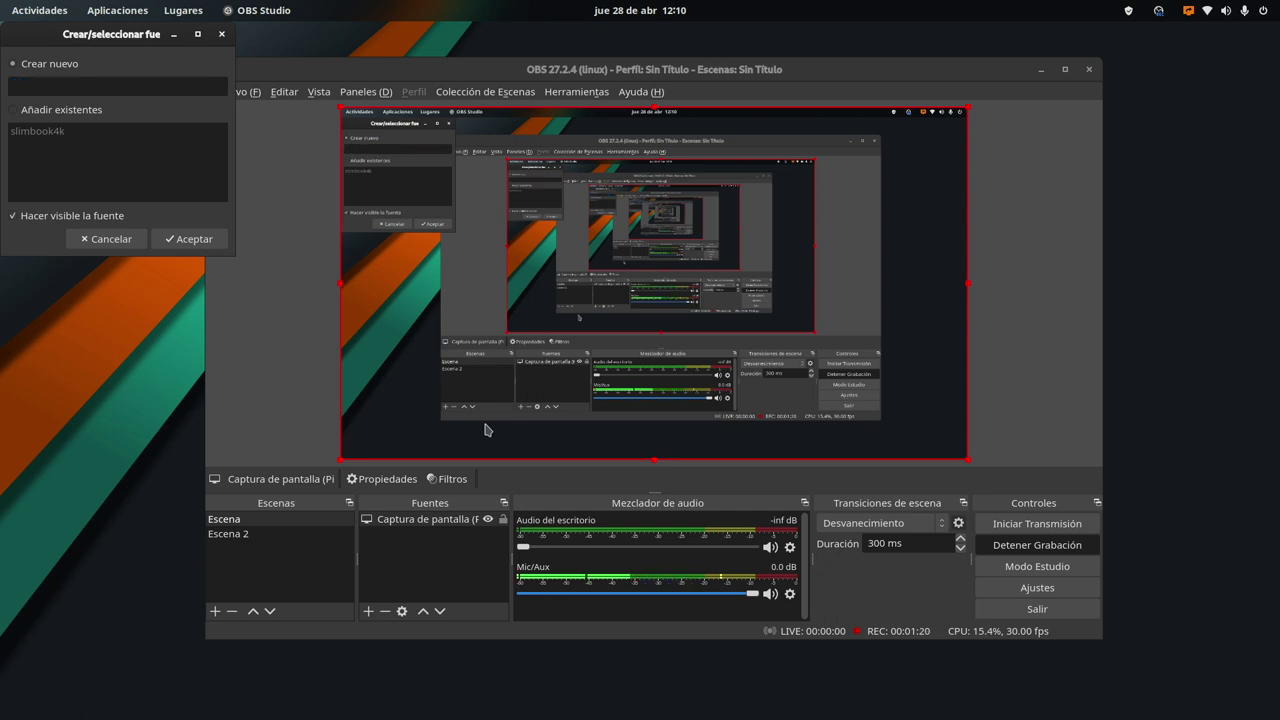
type("cap4k")
left_click(212, 246)
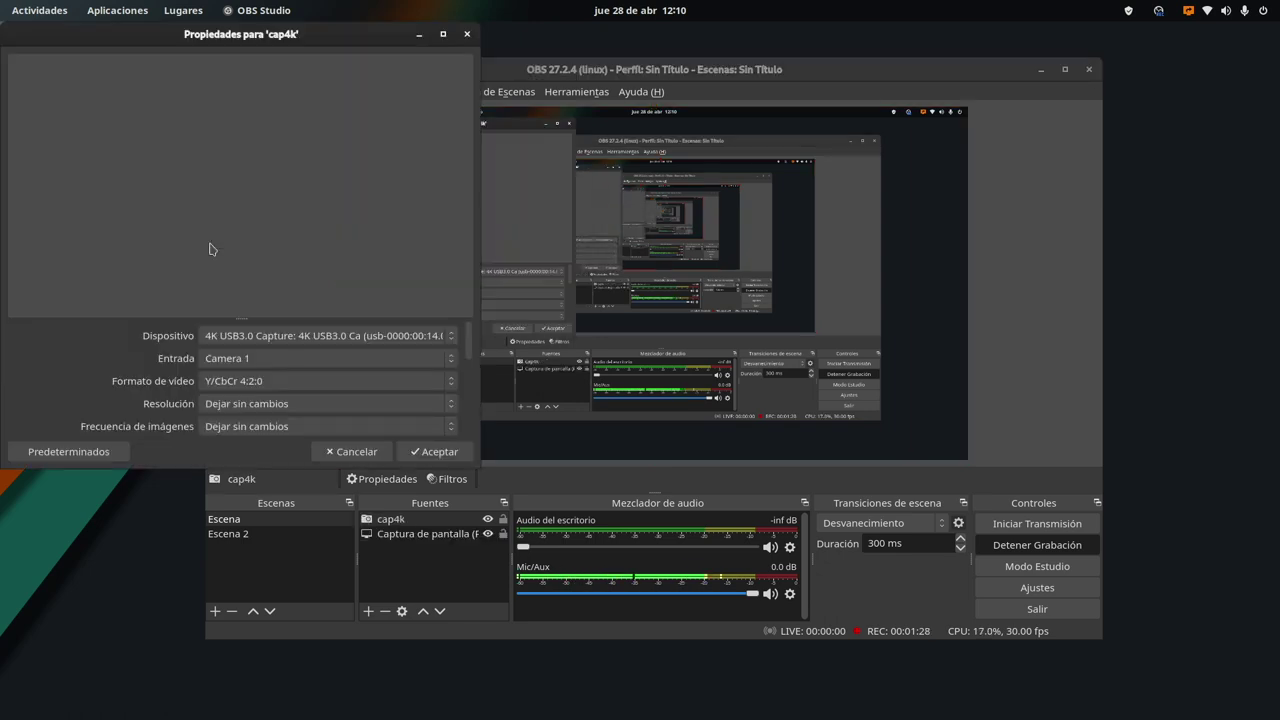
Try a resolution of 1920x1080 and a frame rate of 120.00 in the cap4k source properties, discarding the changes
left_click_drag(264, 40, 461, 103)
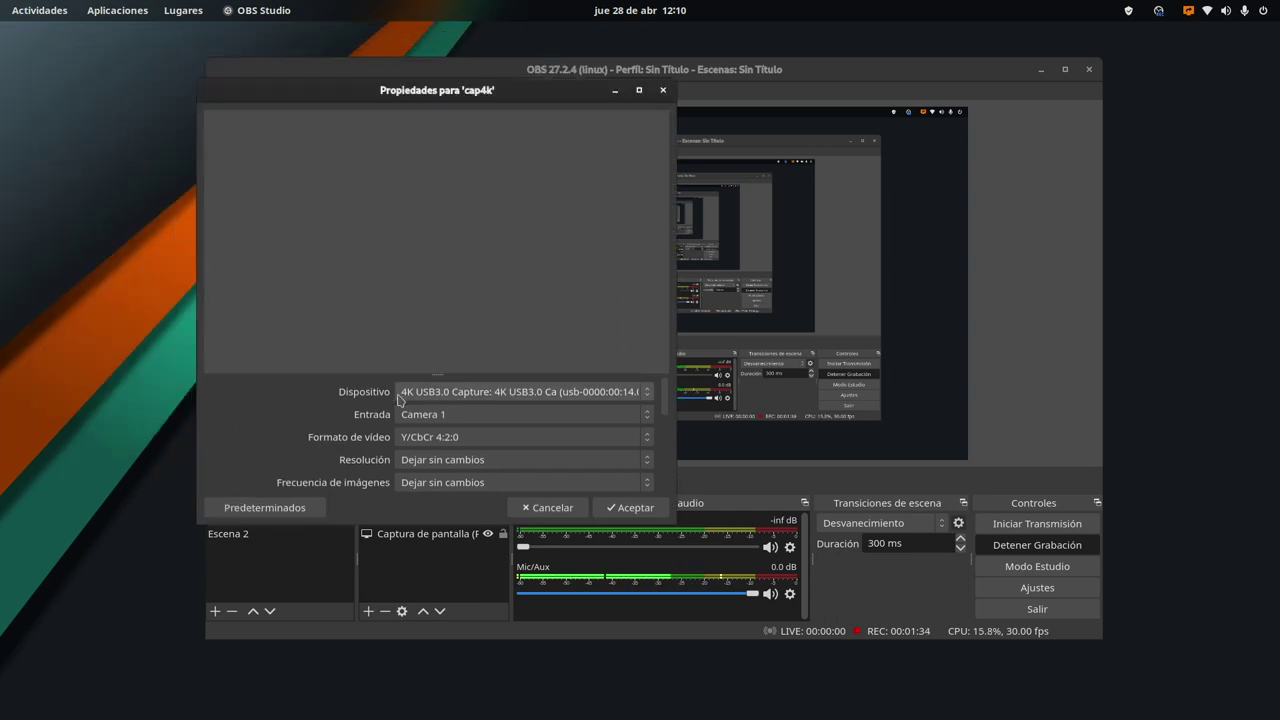
left_click(430, 463)
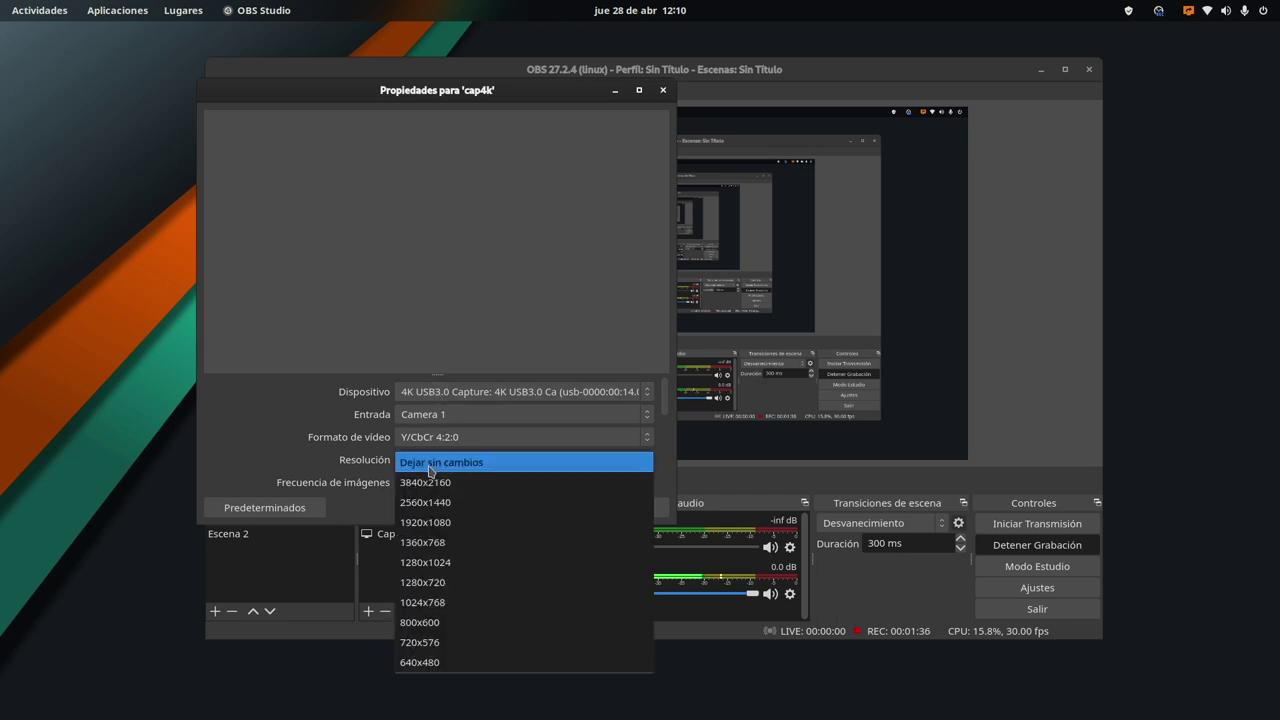
left_click(450, 522)
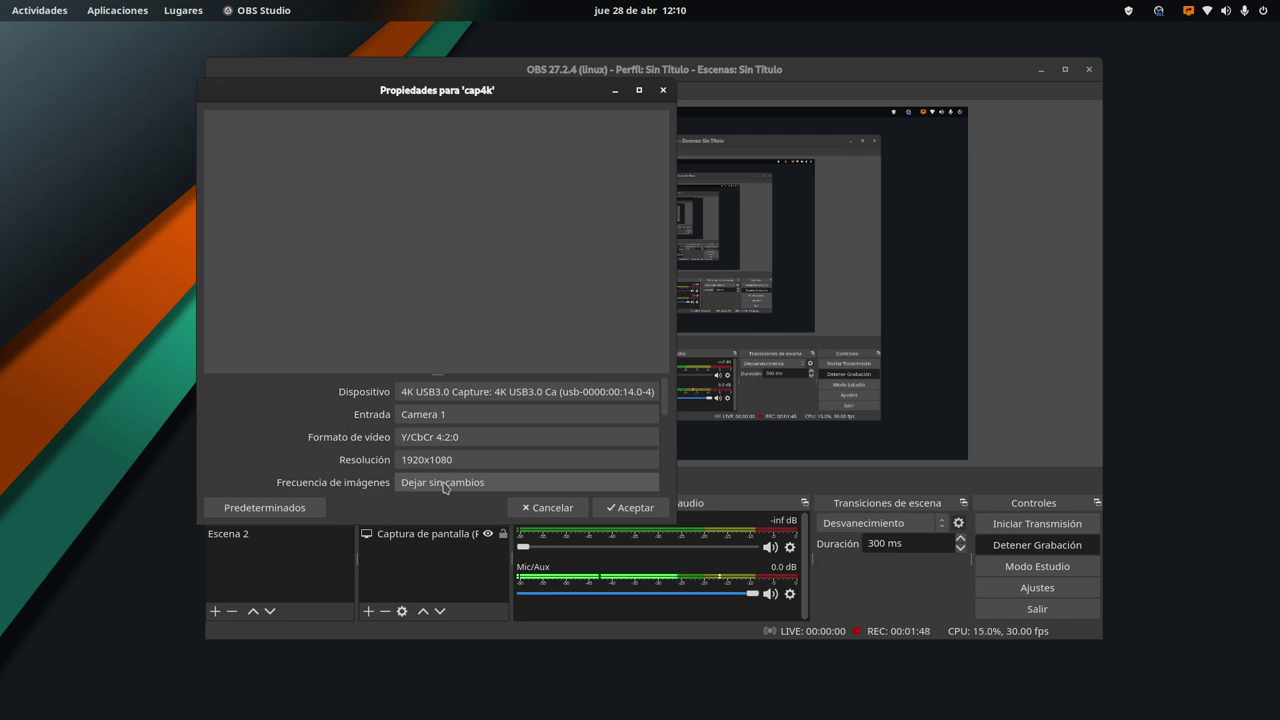
left_click(444, 484)
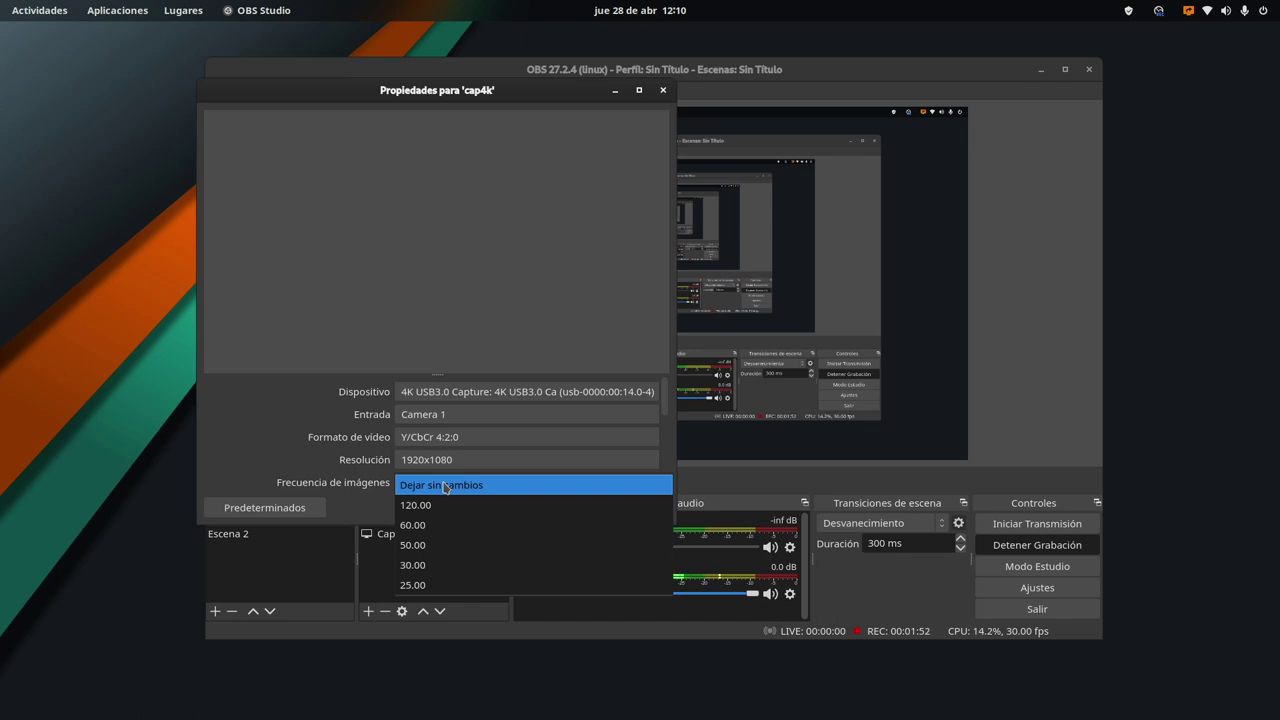
left_click(437, 505)
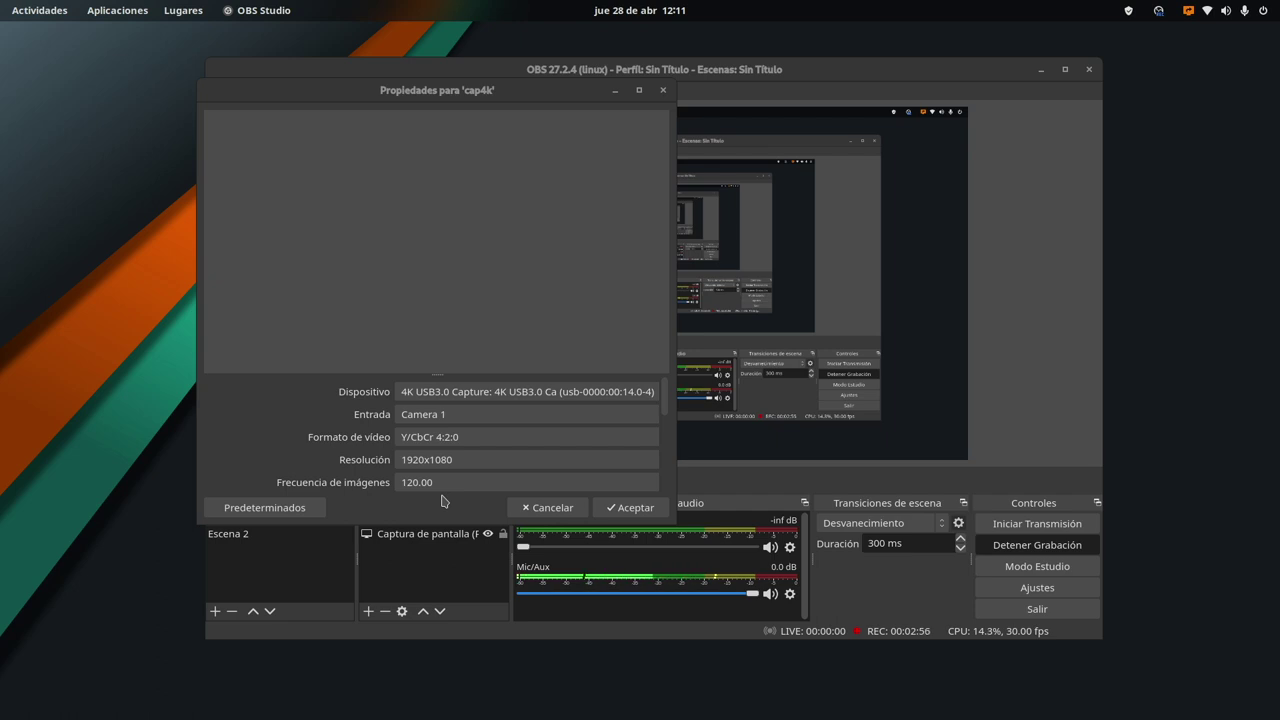
left_click(493, 510)
left_click(543, 508)
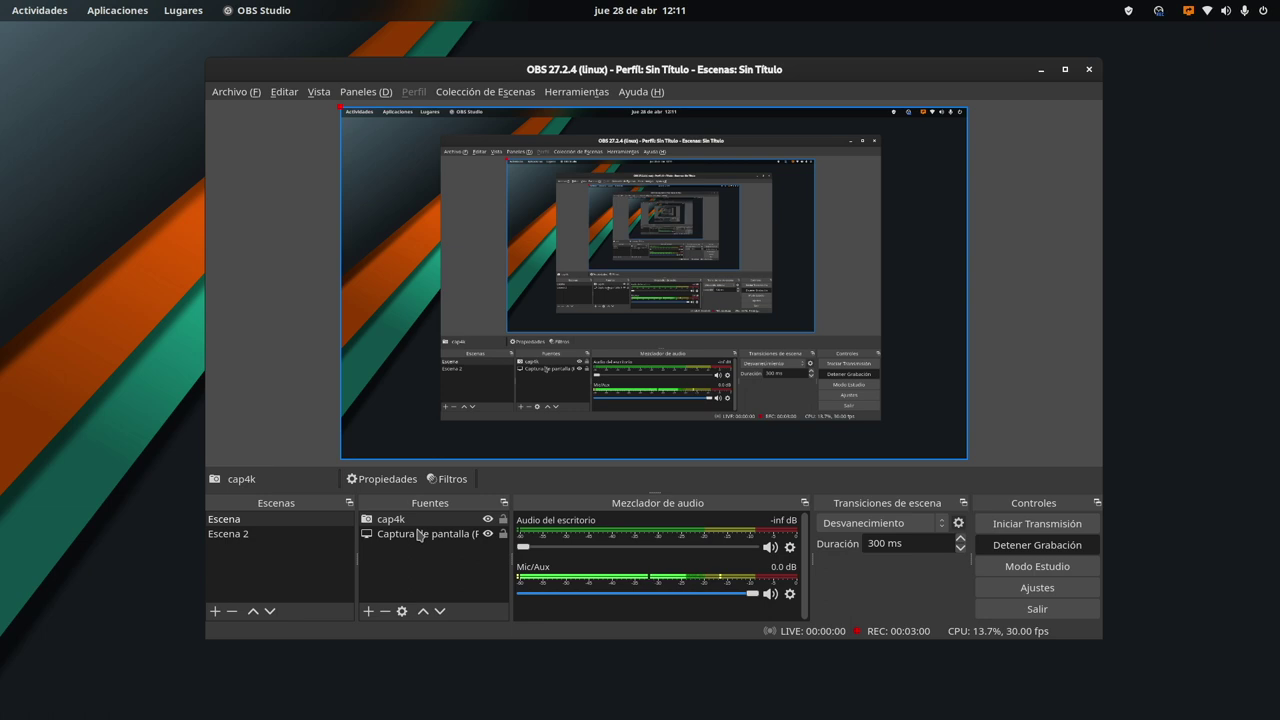
Remove the cap4k capture source from the scene
left_click(385, 611)
left_click(197, 101)
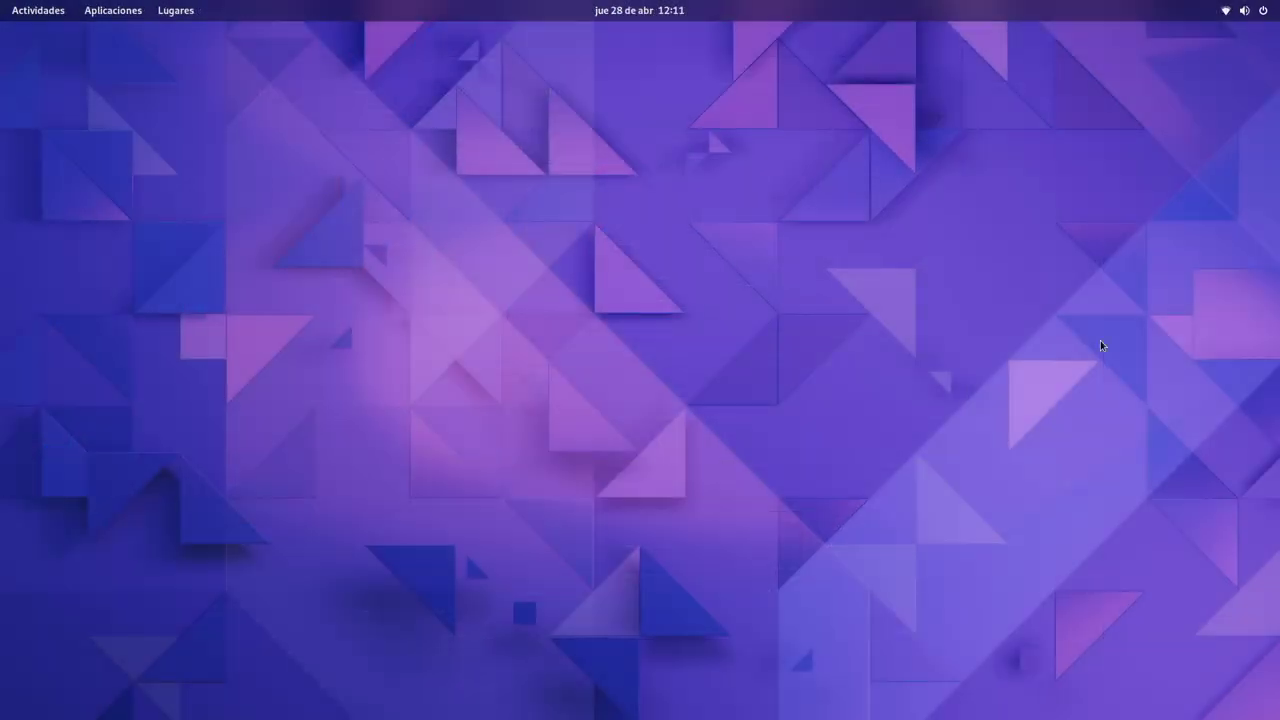
Review the Fedora machine's hardware and system information and its multiple-display setup in the GNOME Settings window
key("super")
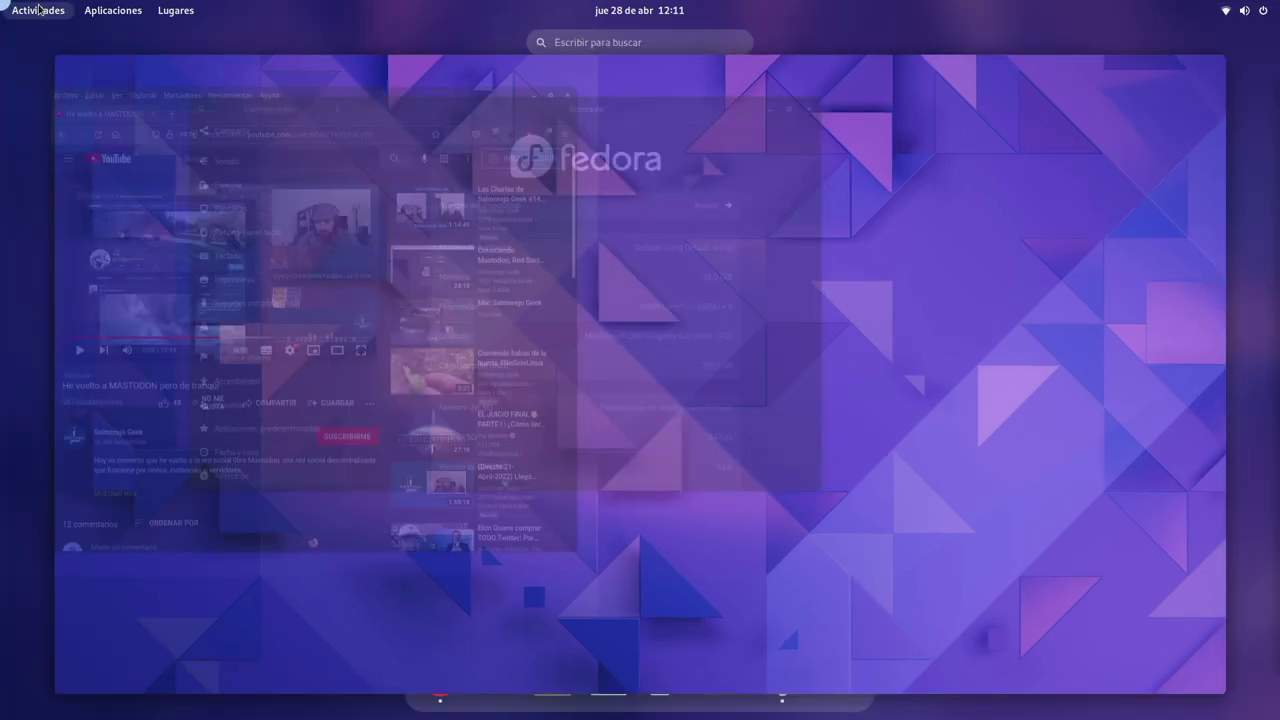
left_click(770, 323)
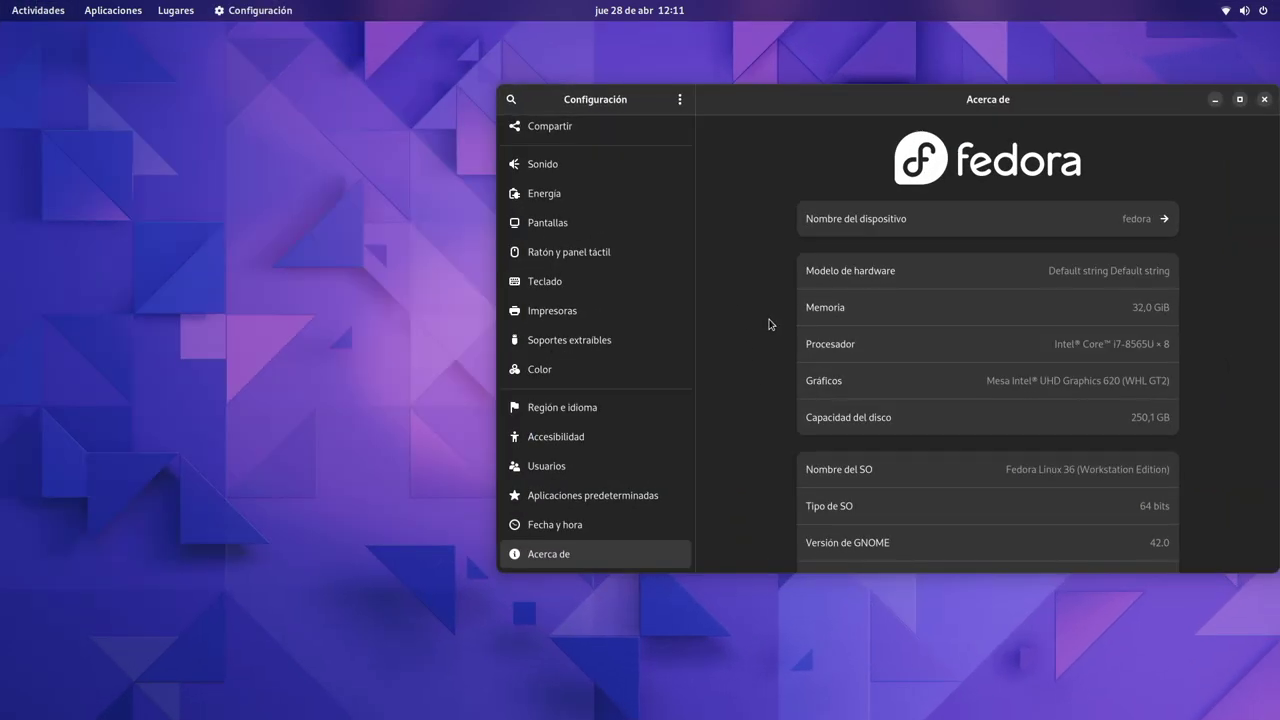
left_click_drag(863, 94, 727, 95)
scroll(1131, 509, "down", 2)
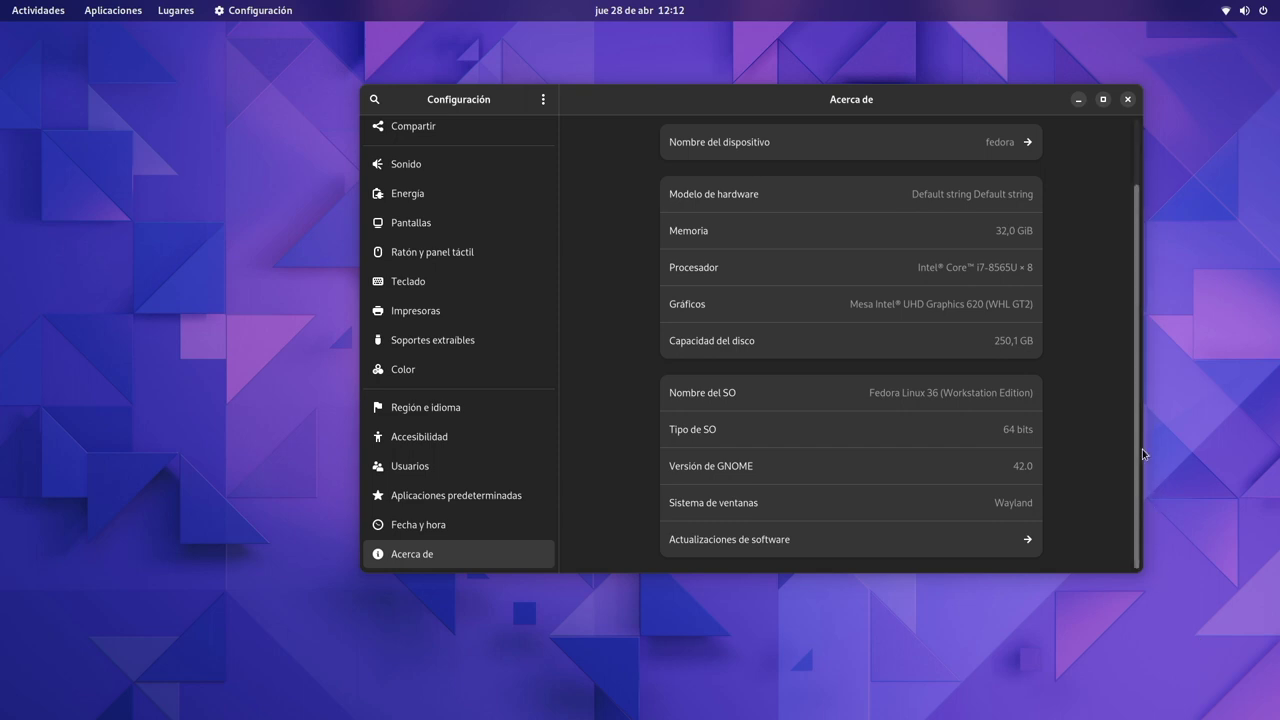
scroll(1138, 462, "up", 2)
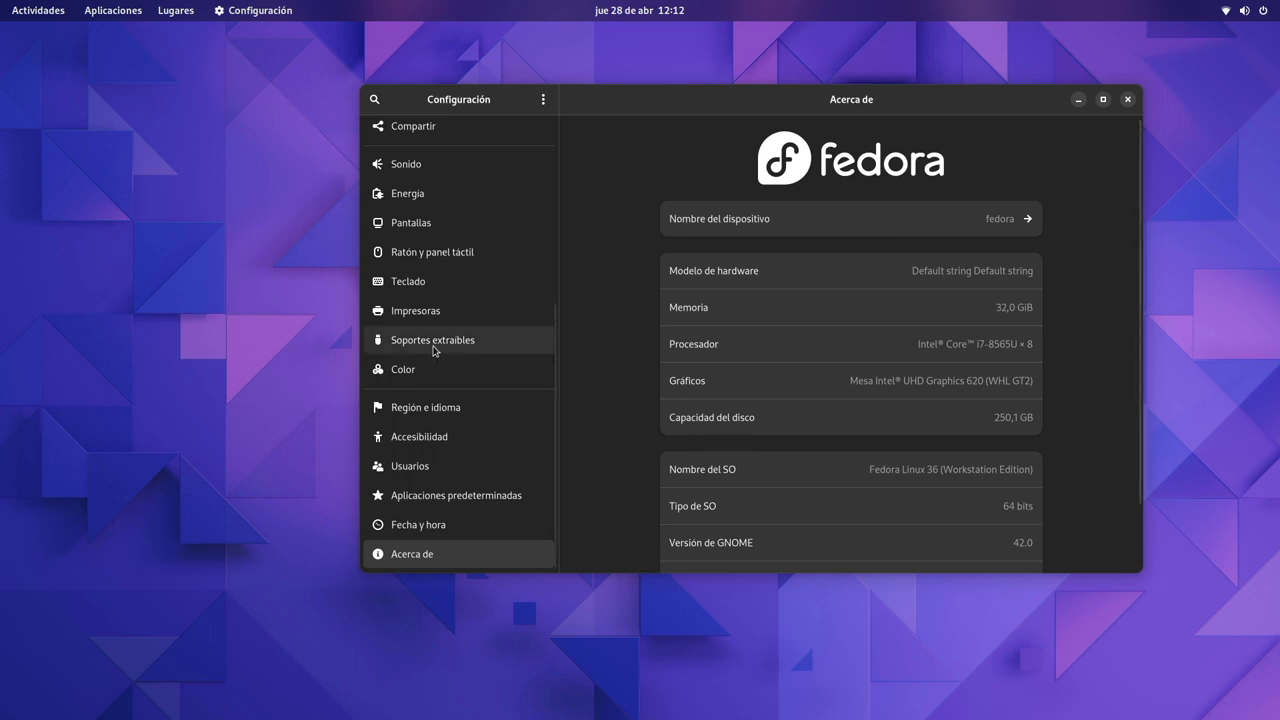
left_click(451, 234)
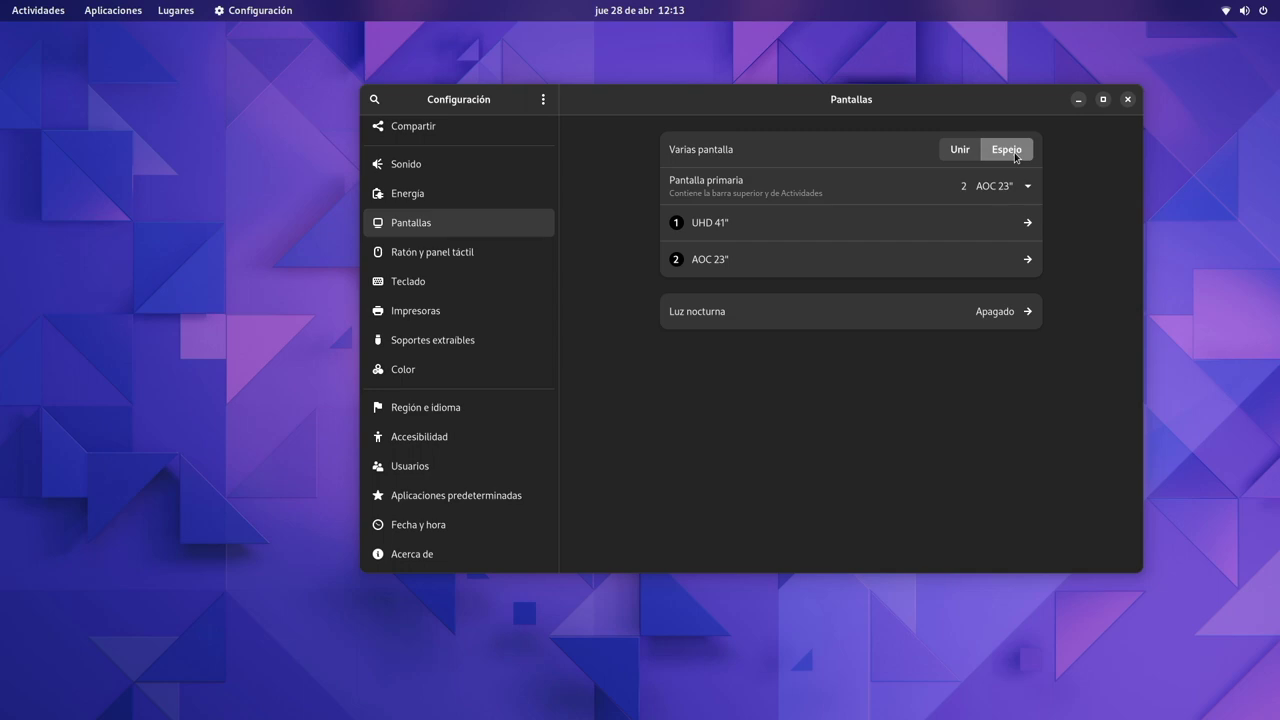
left_click(1078, 100)
Switch to Firefox and briefly play the YouTube video "He vuelto a MASTODON pero de tranqui", then pause it
key("super")
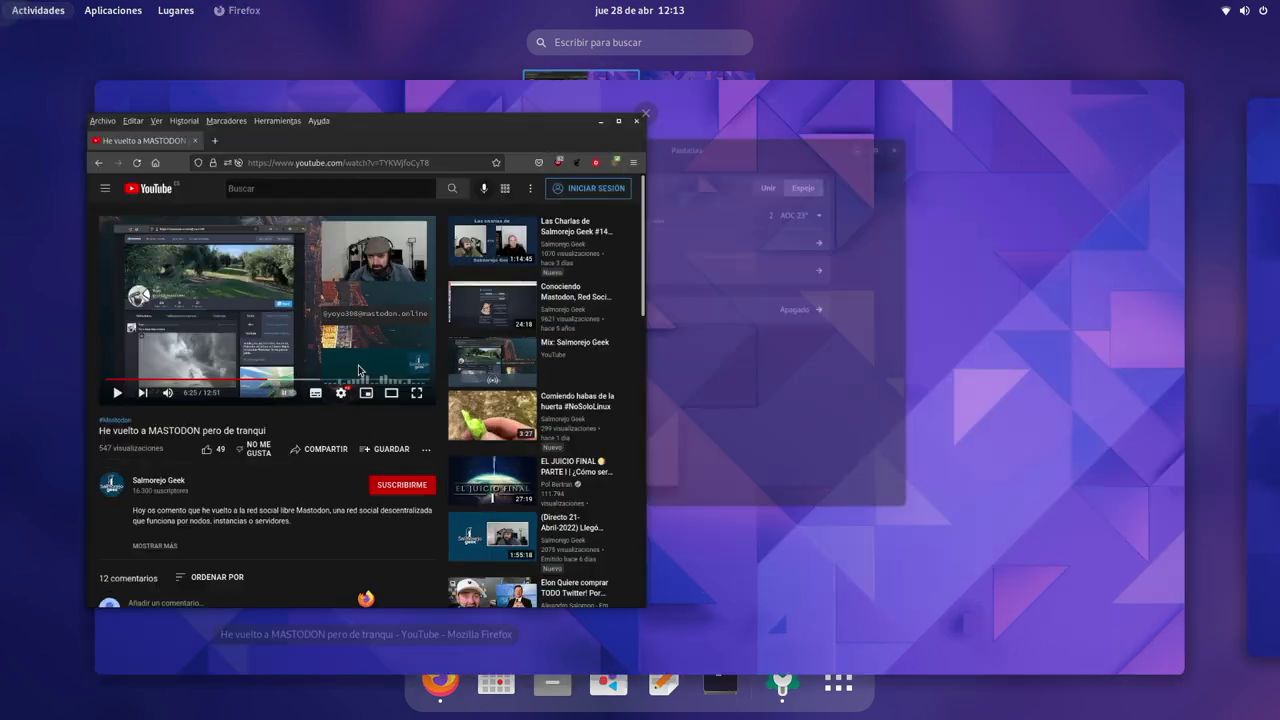
left_click(358, 370)
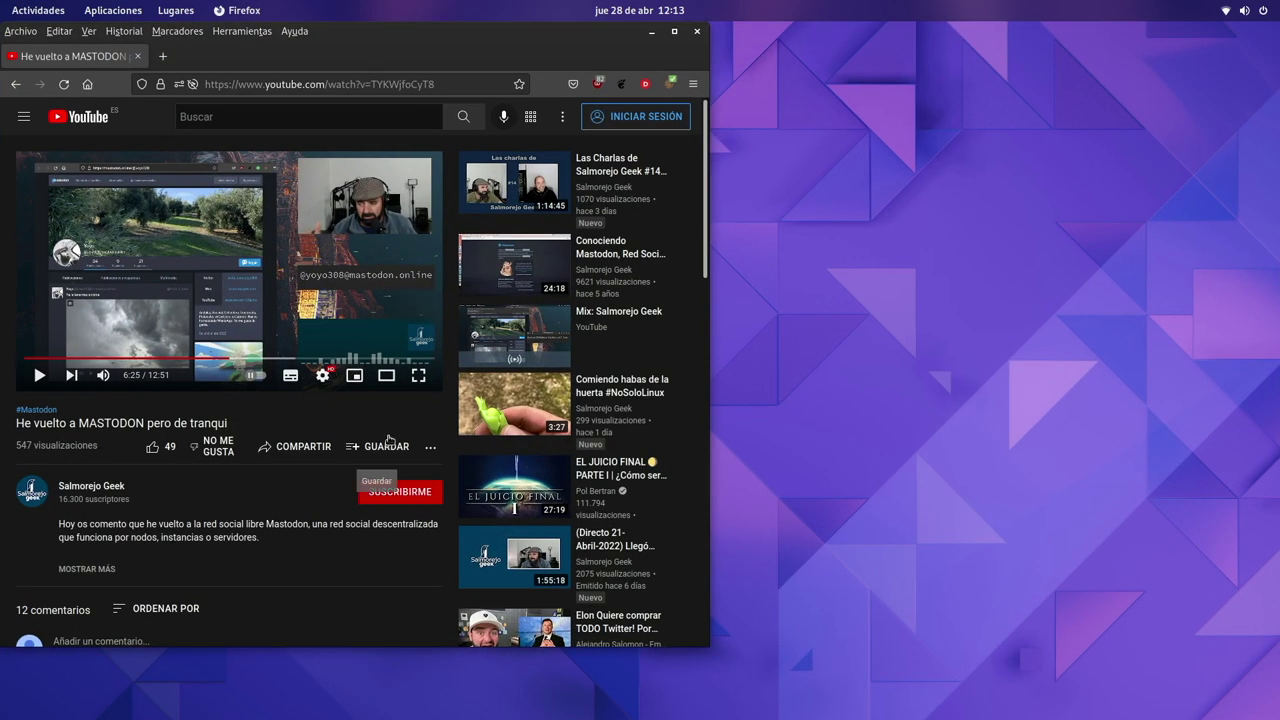
left_click_drag(480, 36, 550, 56)
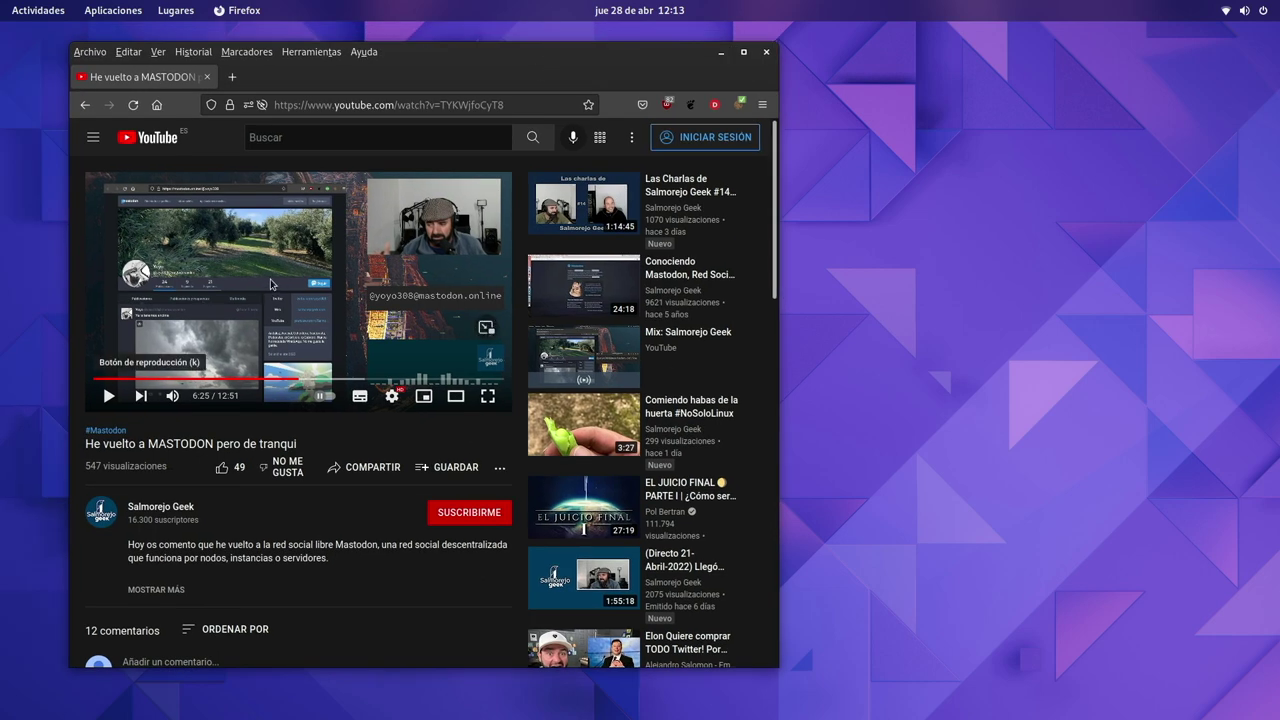
left_click(109, 396)
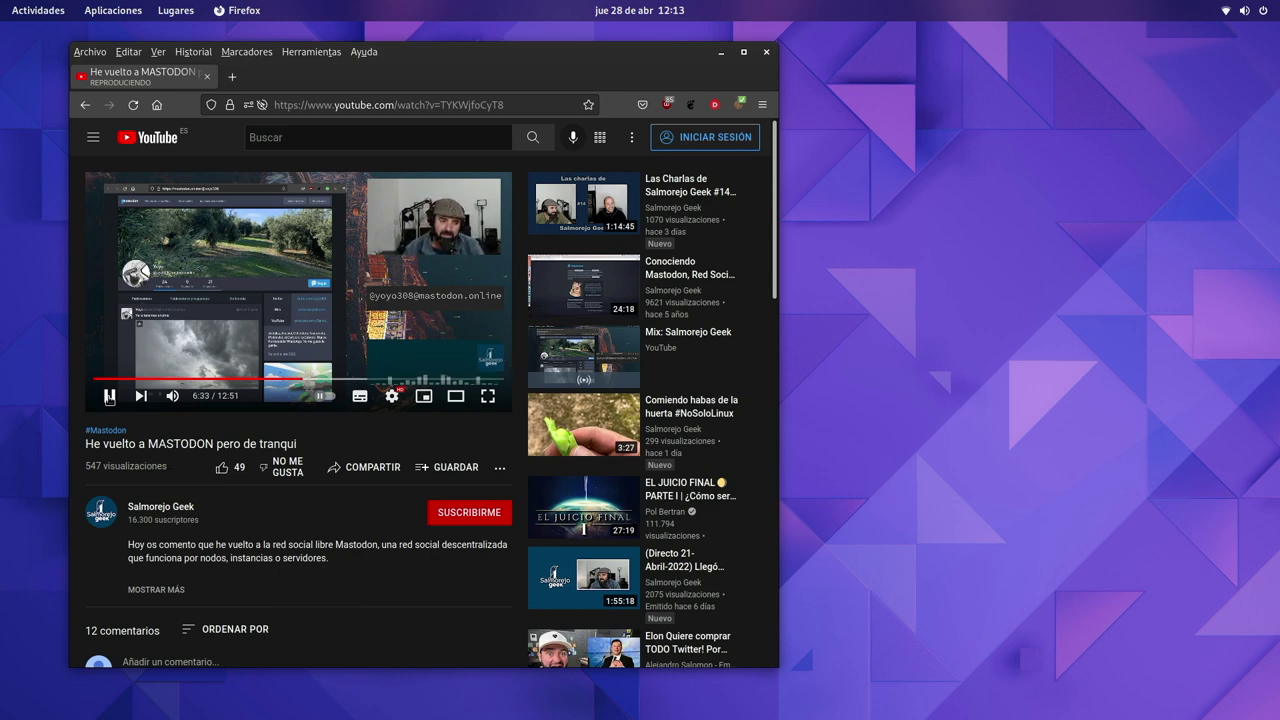
left_click(110, 396)
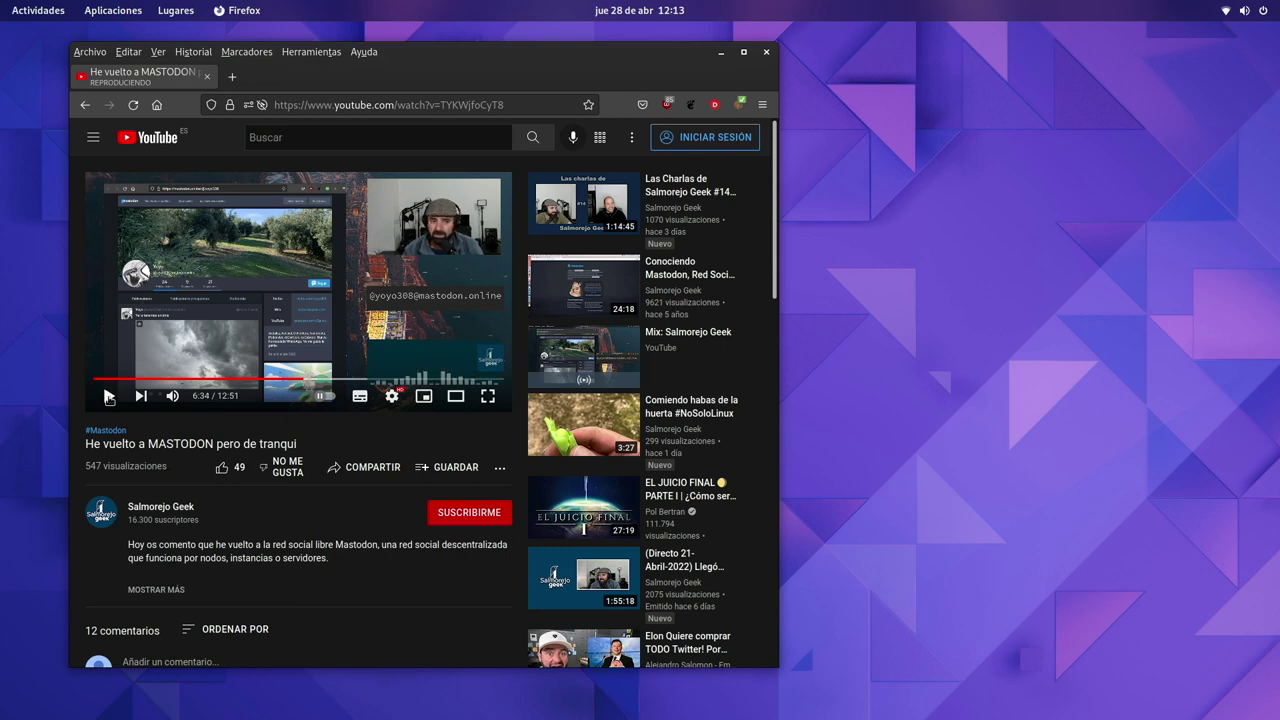